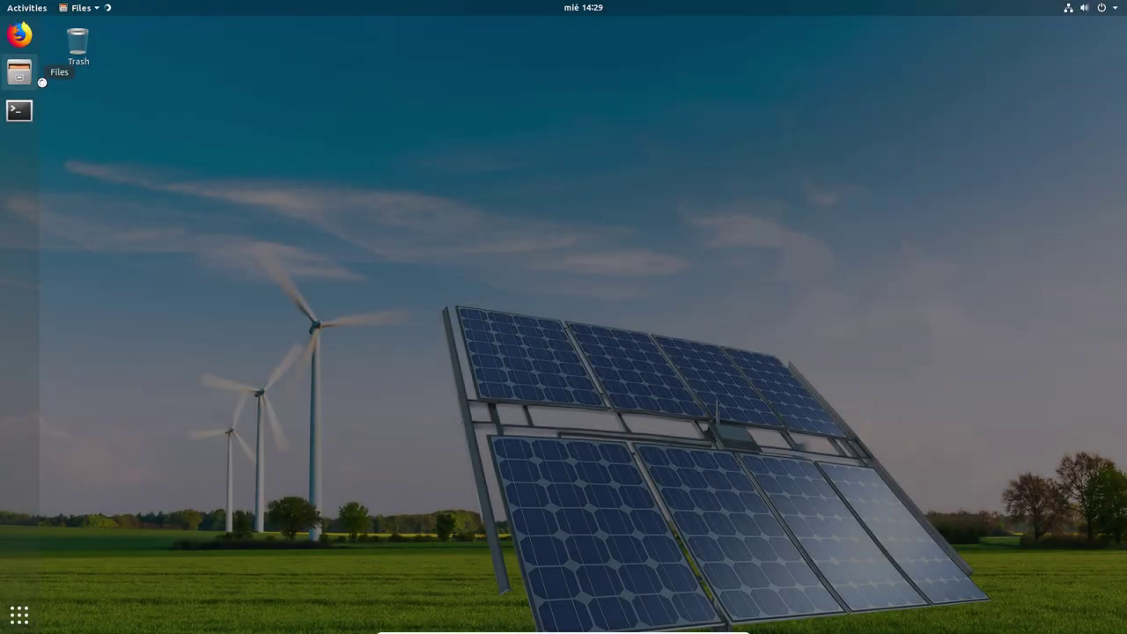
- Open inputs.xlsx from Development/pymedeas_models_0.3.0/pymedeas_w in LibreOffice Calc
double_click(443, 174)
double_click(469, 124)
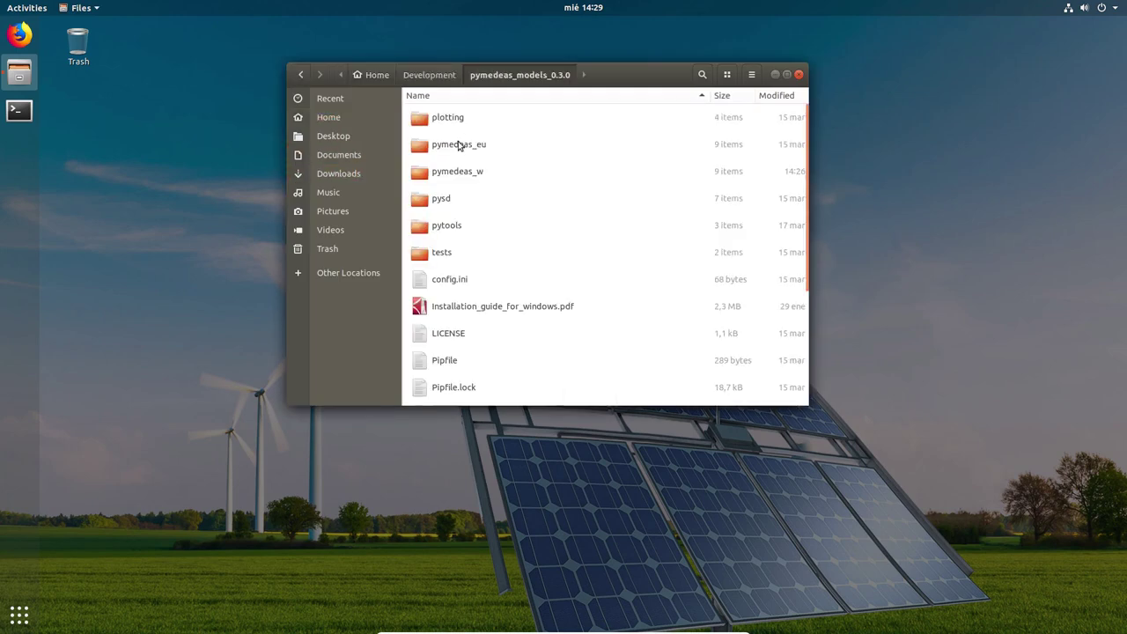
left_click(449, 173)
double_click(449, 174)
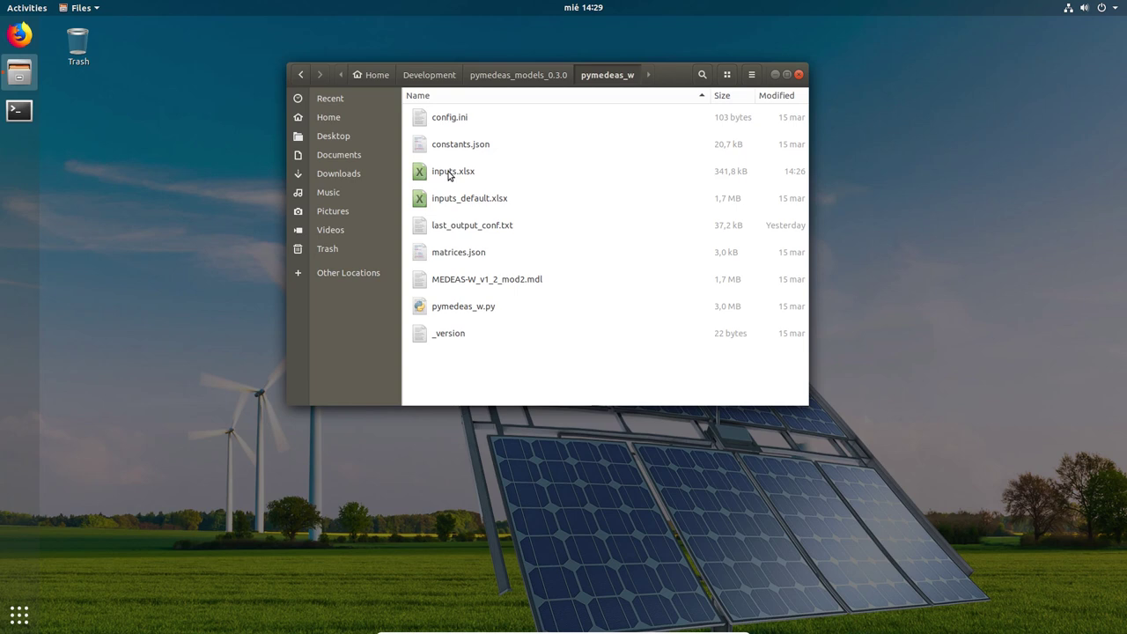
double_click(449, 173)
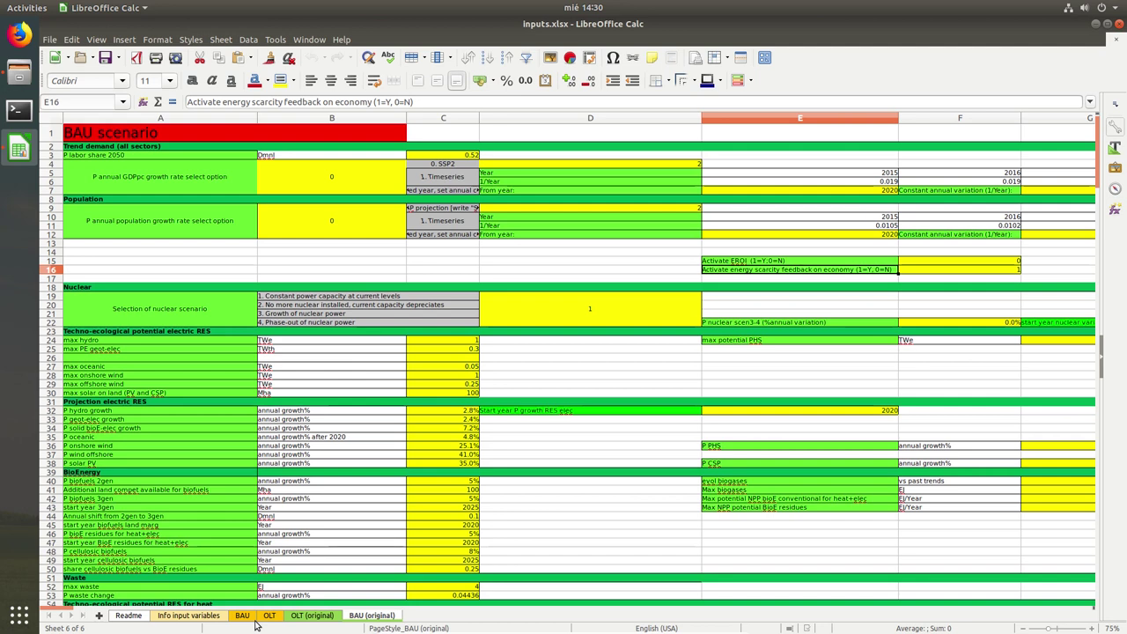
- Copy the BAU sheet to the end of the workbook, naming the copy BAU2
right_click(245, 616)
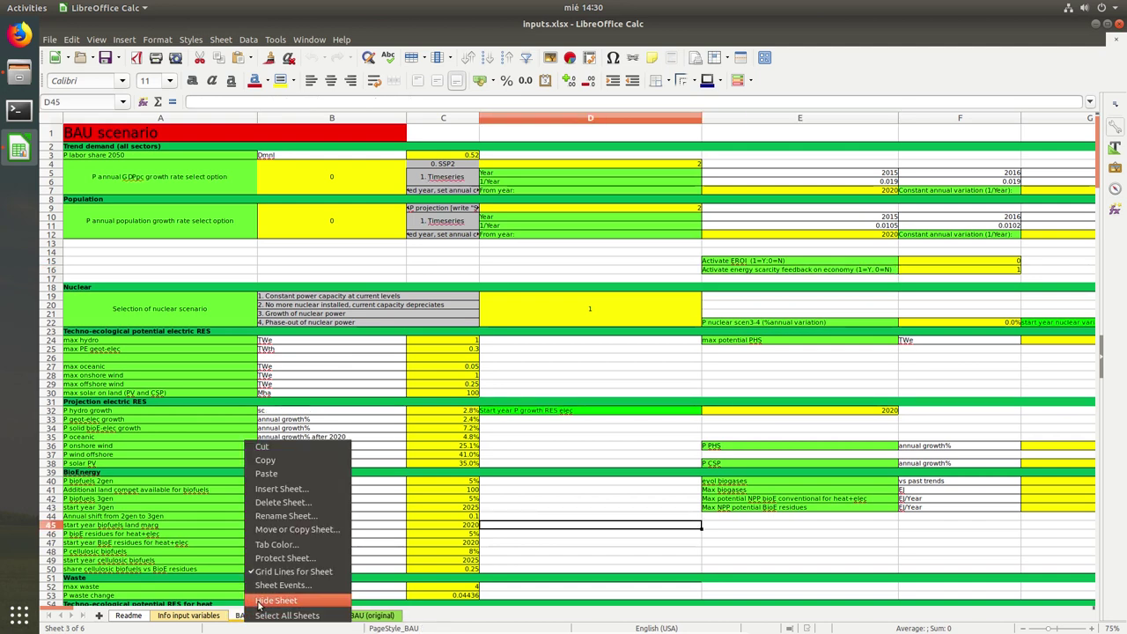
left_click(288, 529)
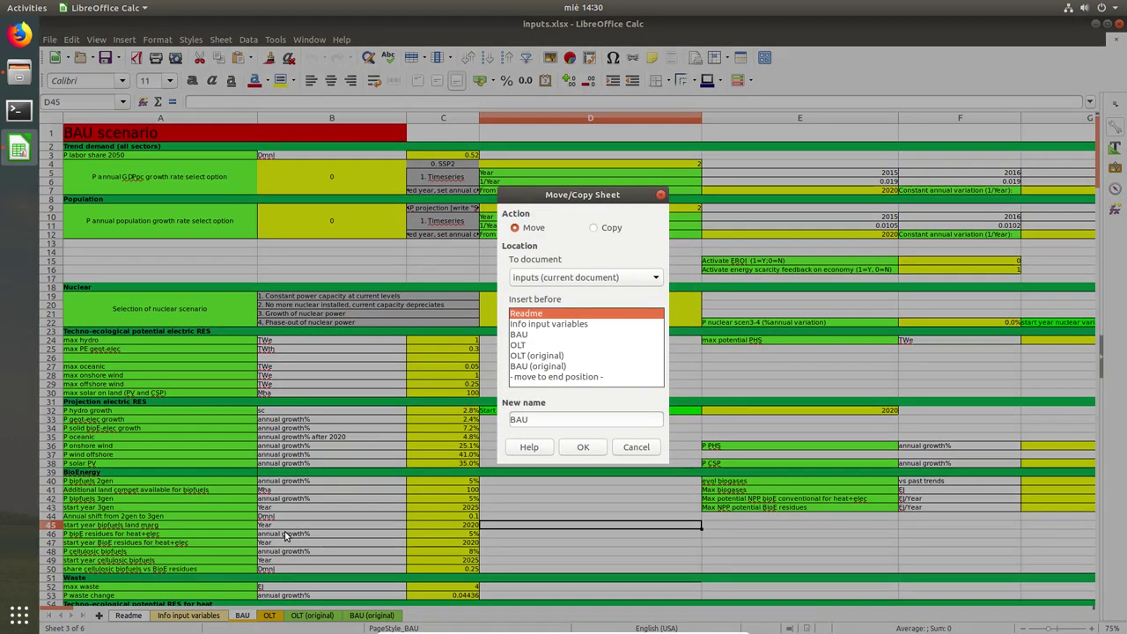
left_click(595, 228)
left_click(540, 377)
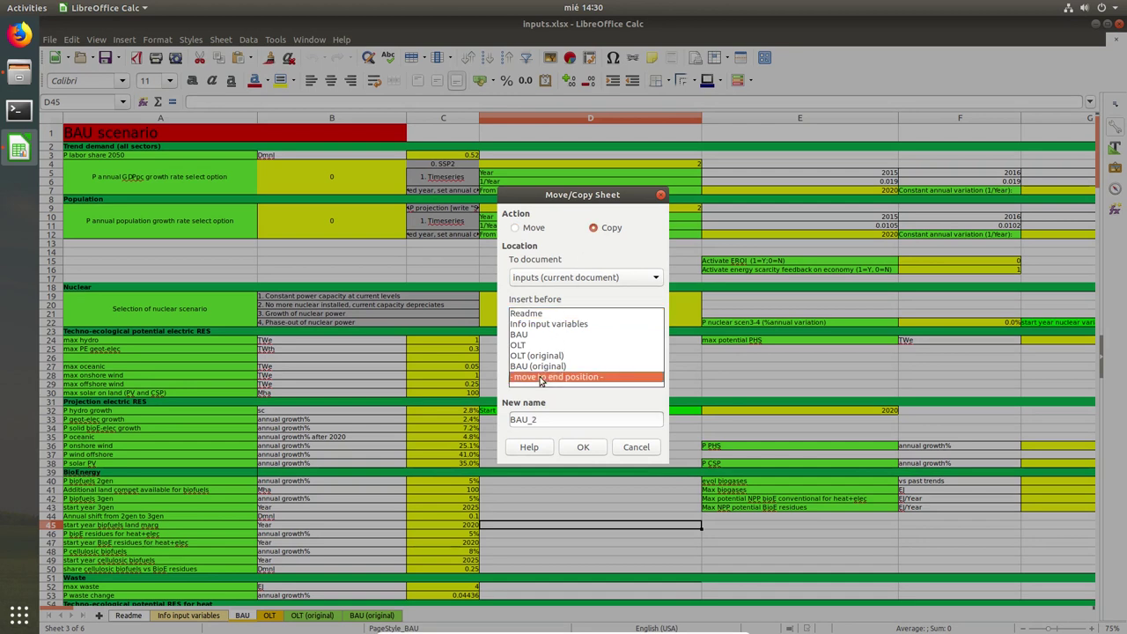
left_click(533, 420)
key("BackSpace")
left_click(580, 448)
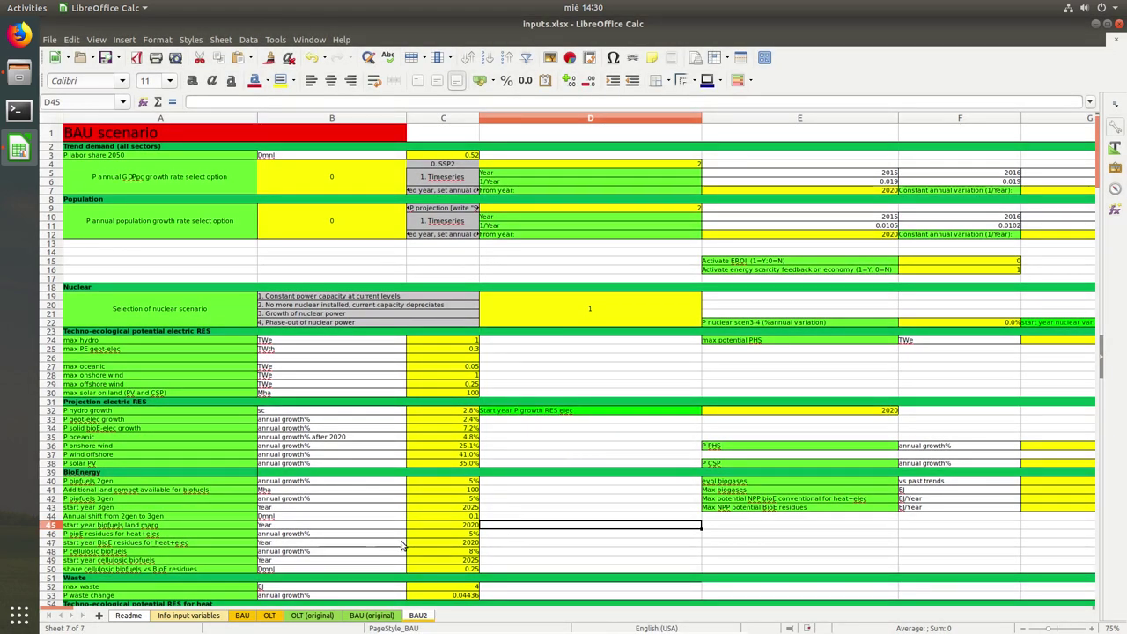
- Set P solar PV growth in C38 to 60% and save inputs.xlsx
left_click(441, 464)
type("60")
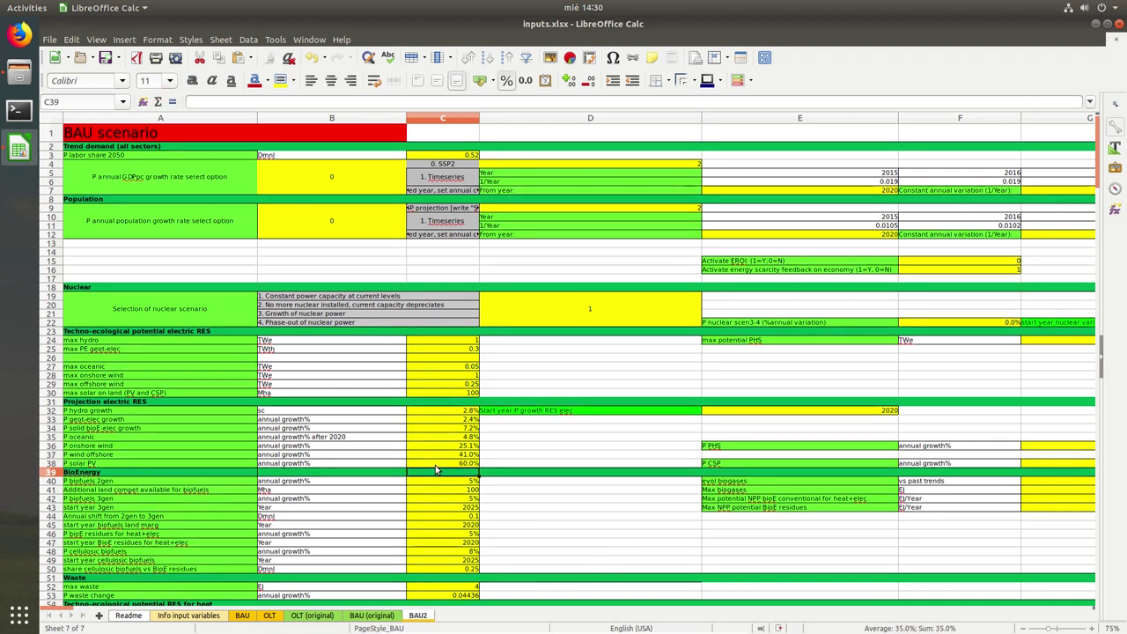
key("Return")
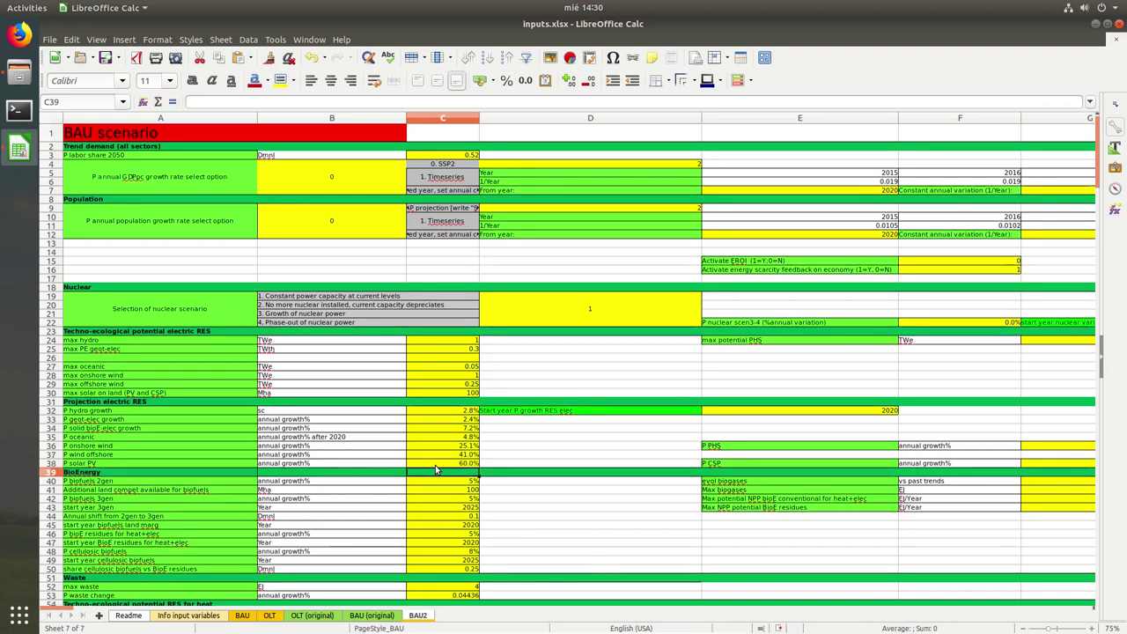
left_click(104, 58)
- Close Calc and change the Terminal into Development/pymedeas_models_0.3.0
left_click(1119, 28)
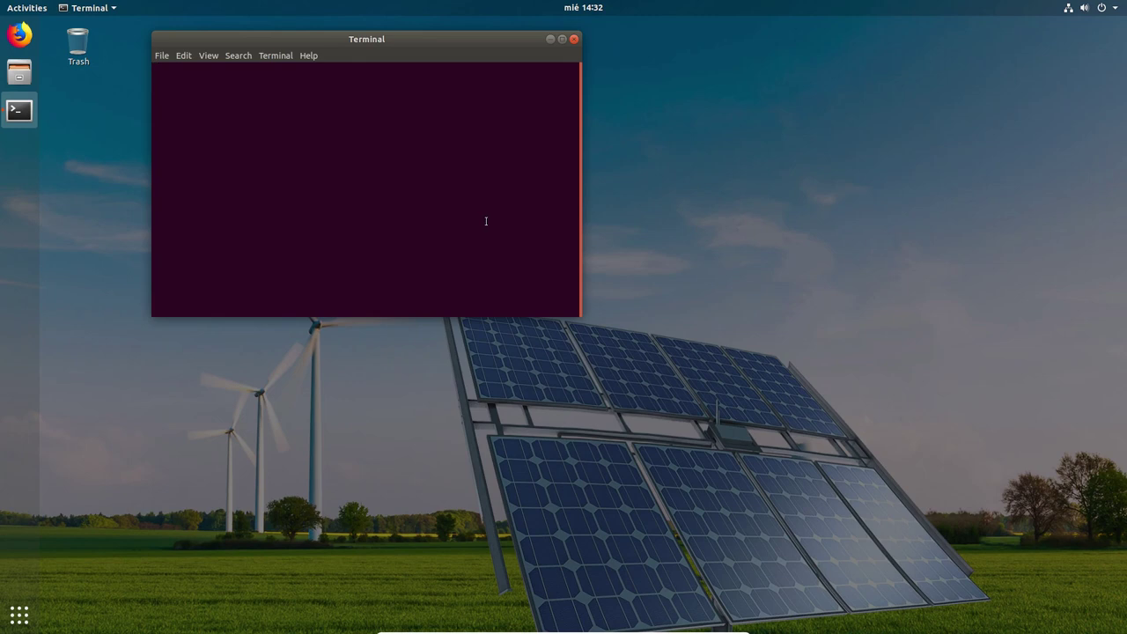
type("cd Dev")
key("Tab")
type("py")
key("Tab")
key("Return")
- Start the pipenv shell and enter the command python run.py -s -x BAU2 -f 2030 -p
type("pipenv shell")
key("Return")
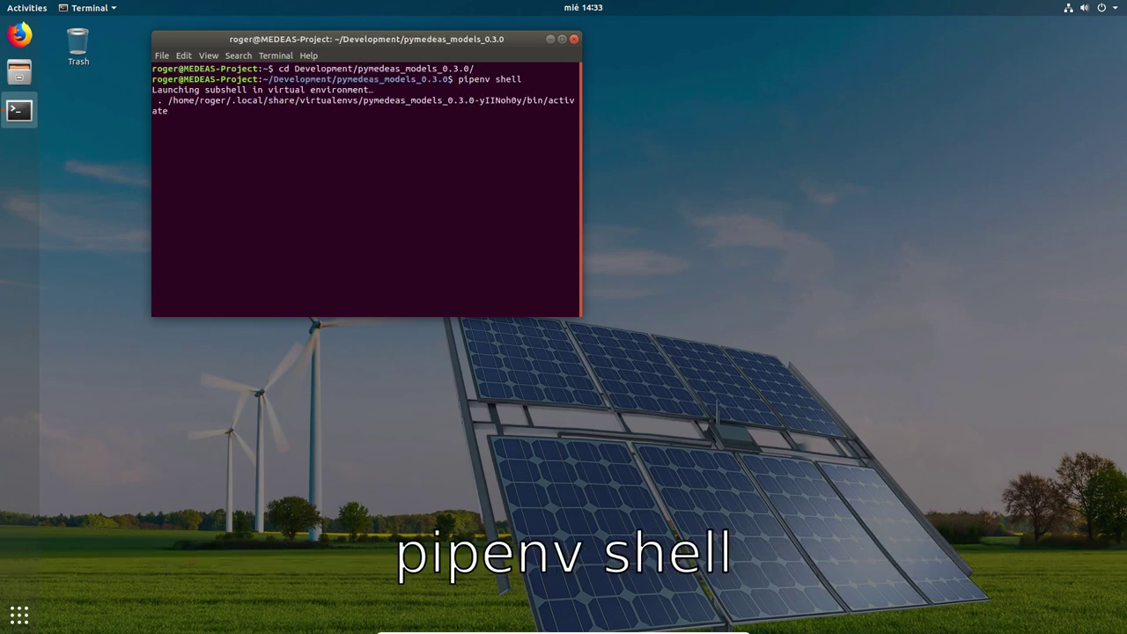
type("python run.py -s ")
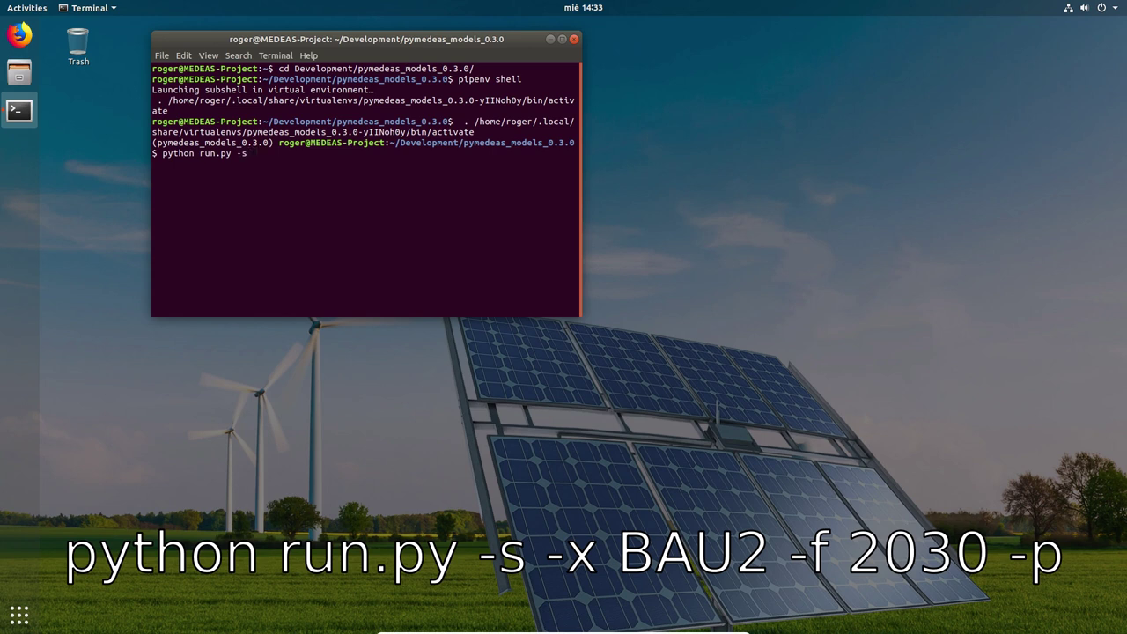
type("-x BAU2 -f 2030 -p")
- Execute python run.py -s -x BAU2 -f 2030 -p to simulate BAU2 with plotting
key("Return")
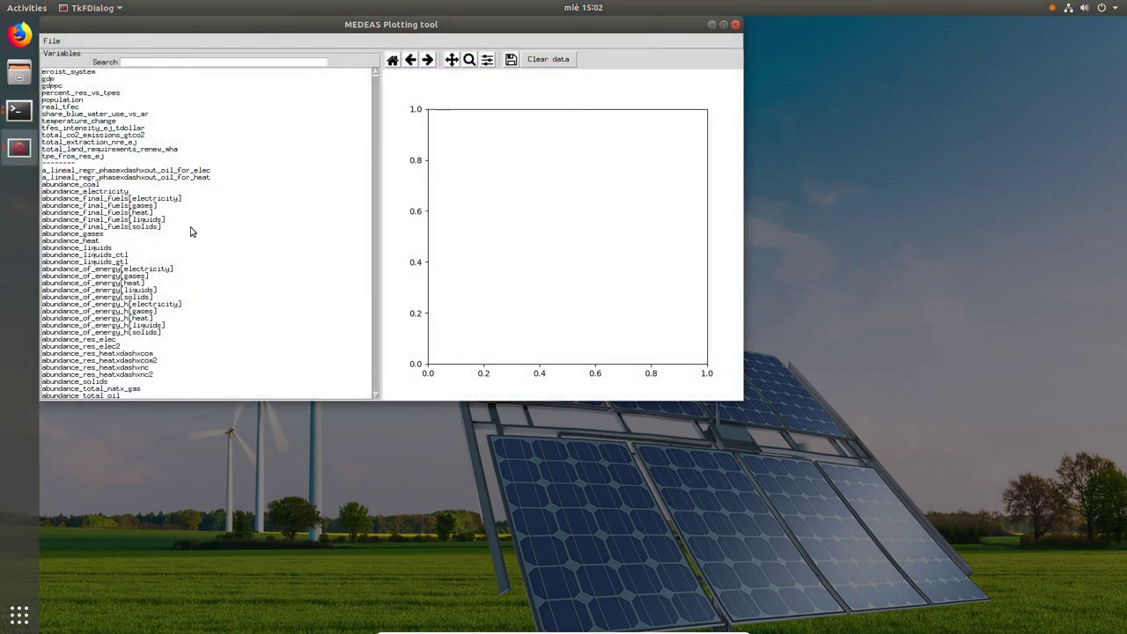
- Plot total_co2_emissions_gtco2, then search for and plot gdp for BAU2
left_click(67, 137)
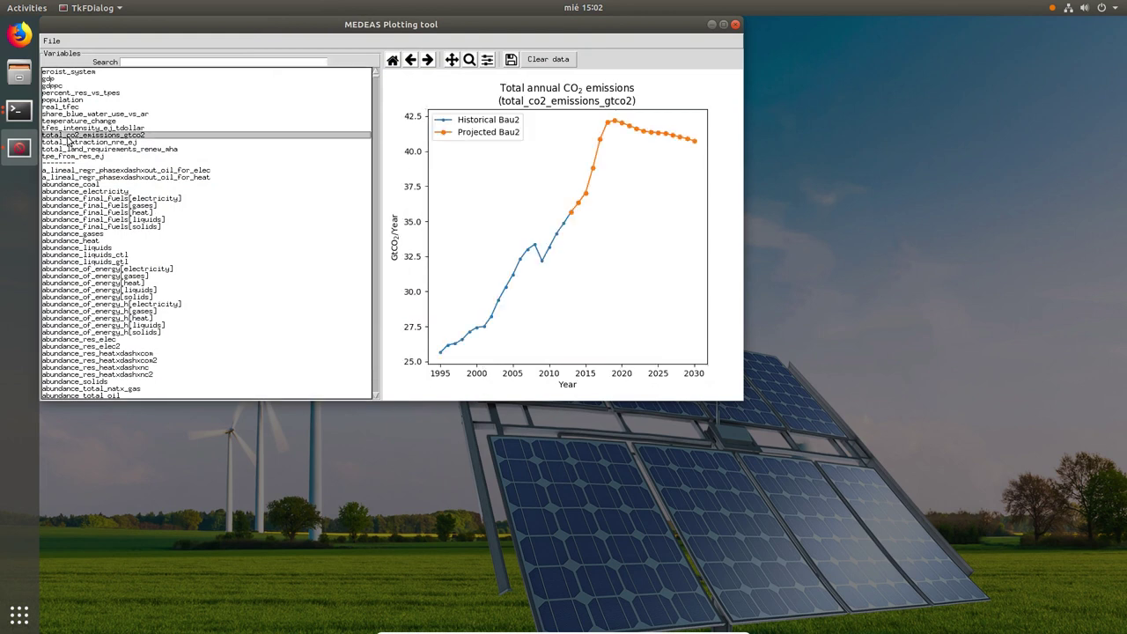
left_click(150, 62)
type("gdp")
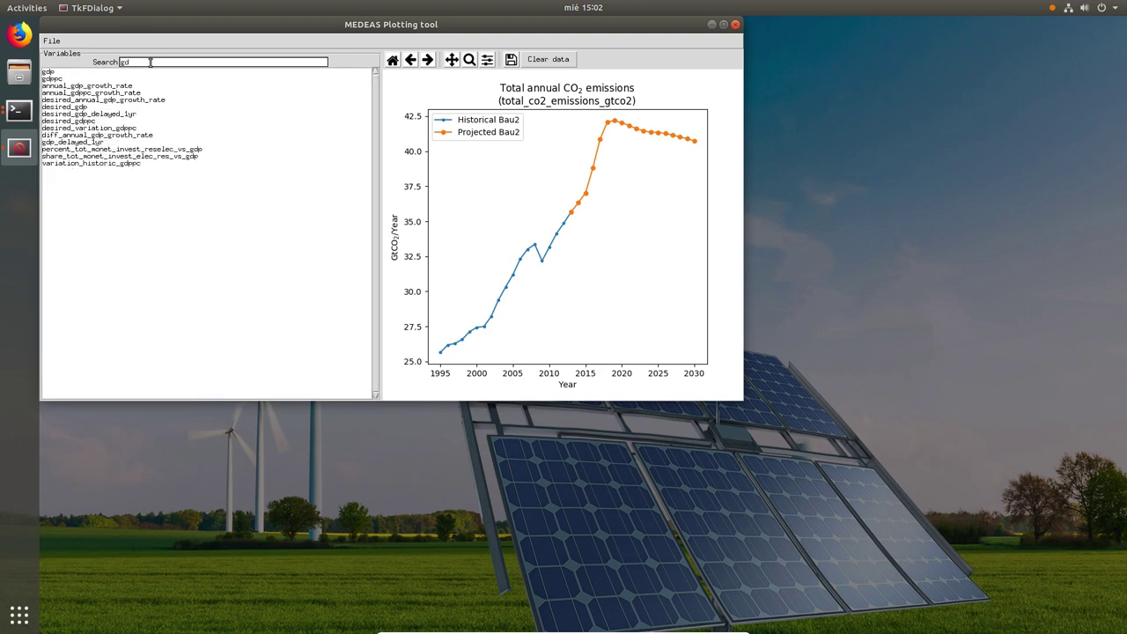
left_click(64, 72)
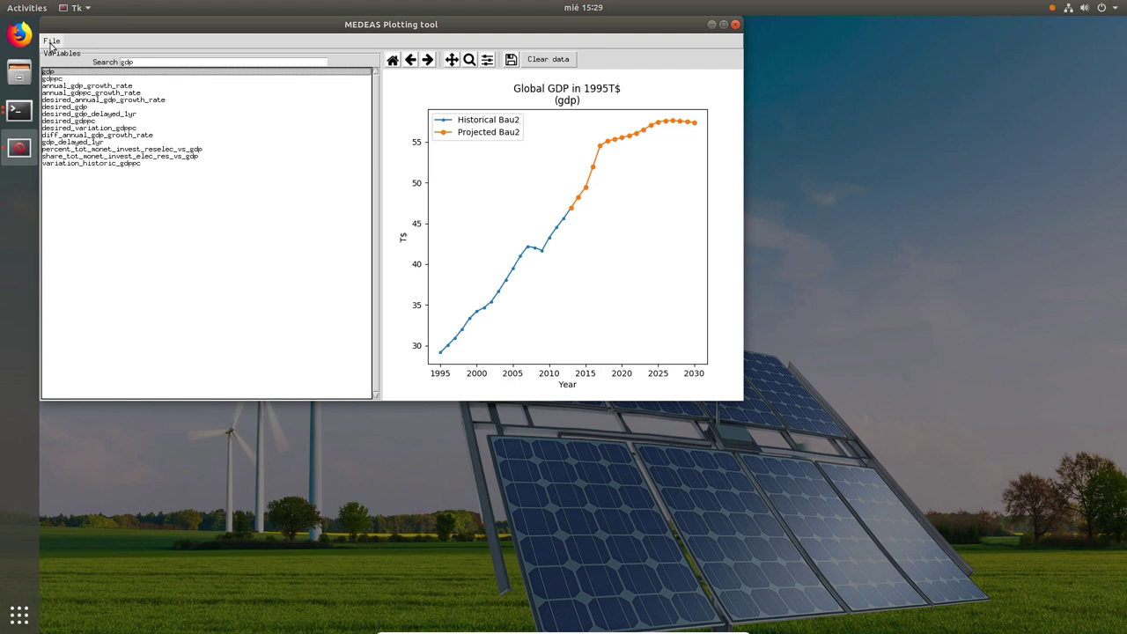
- Load the OLT 1995–2050 results csv from the pymedeas_w folder
left_click(51, 40)
left_click(53, 54)
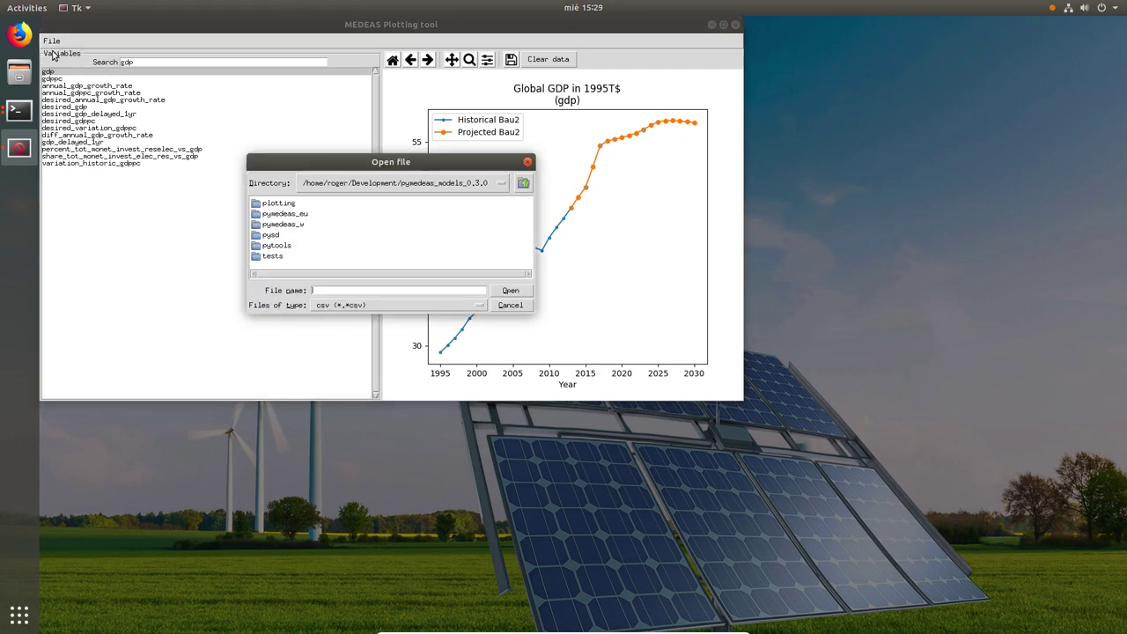
left_click(282, 226)
double_click(282, 227)
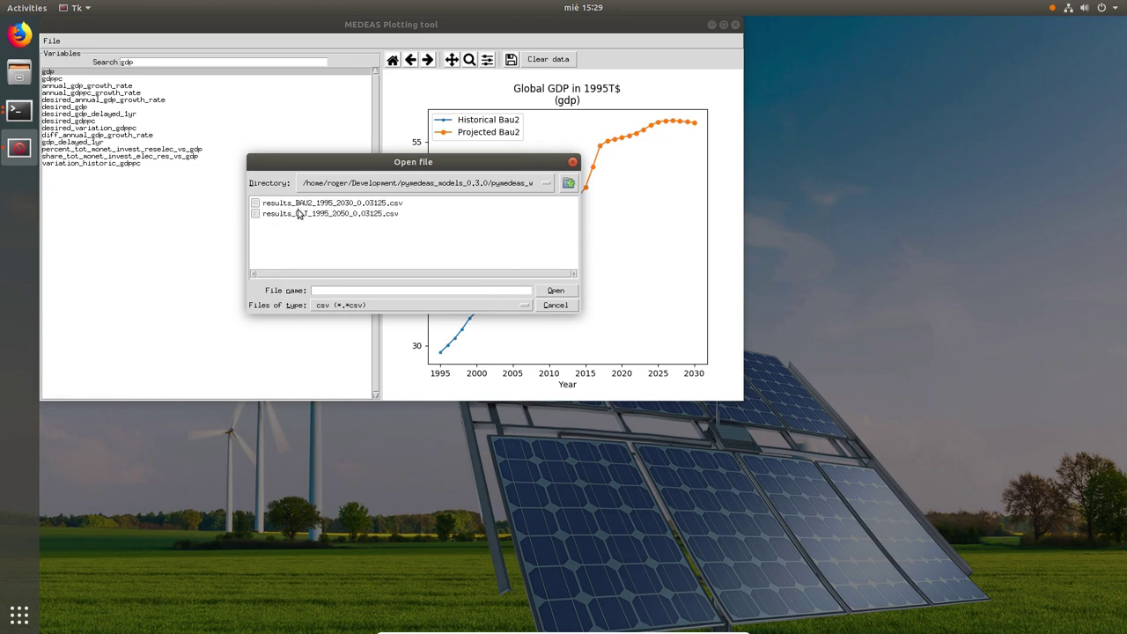
left_click(296, 216)
left_click(546, 294)
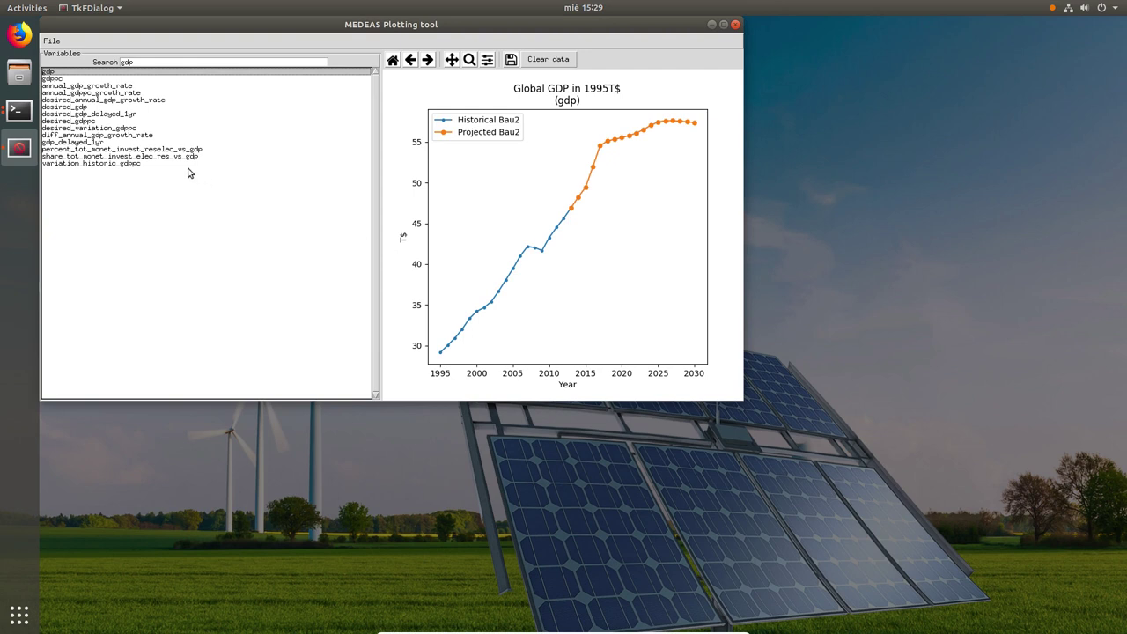
- Plot gdppc for Bau2 and Olt and save the figure as gdppc
left_click(57, 80)
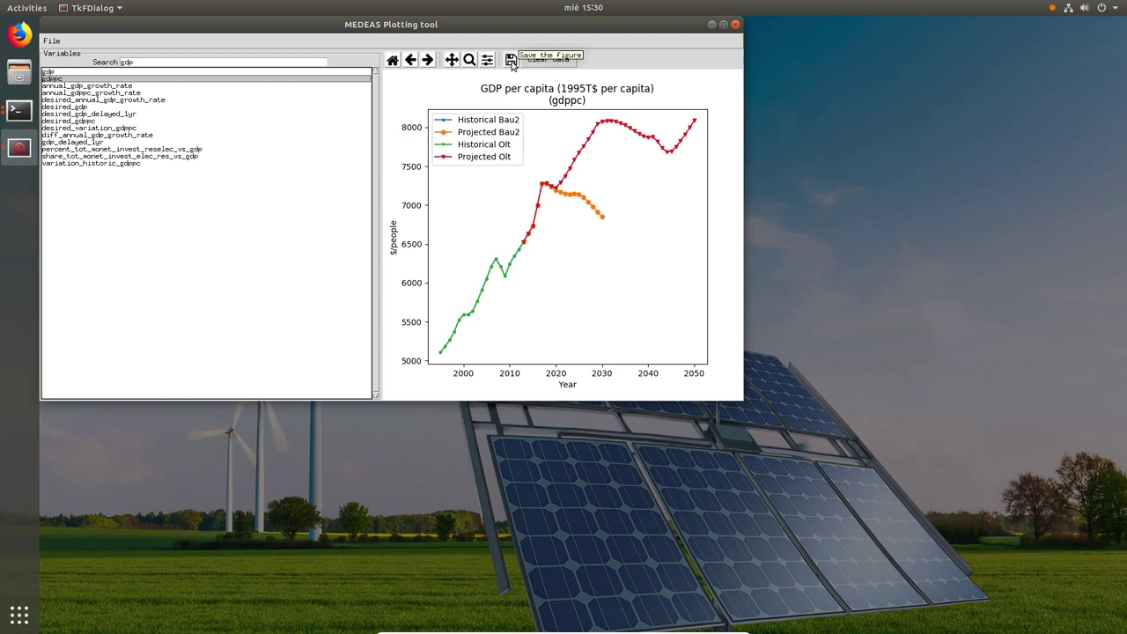
left_click(511, 59)
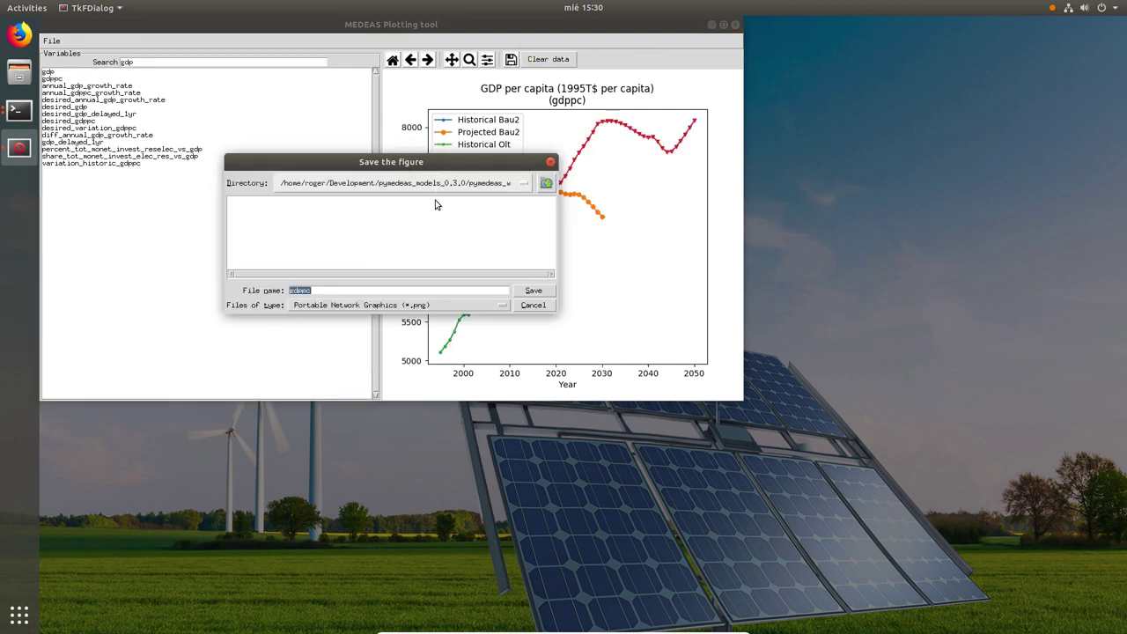
left_click(531, 290)
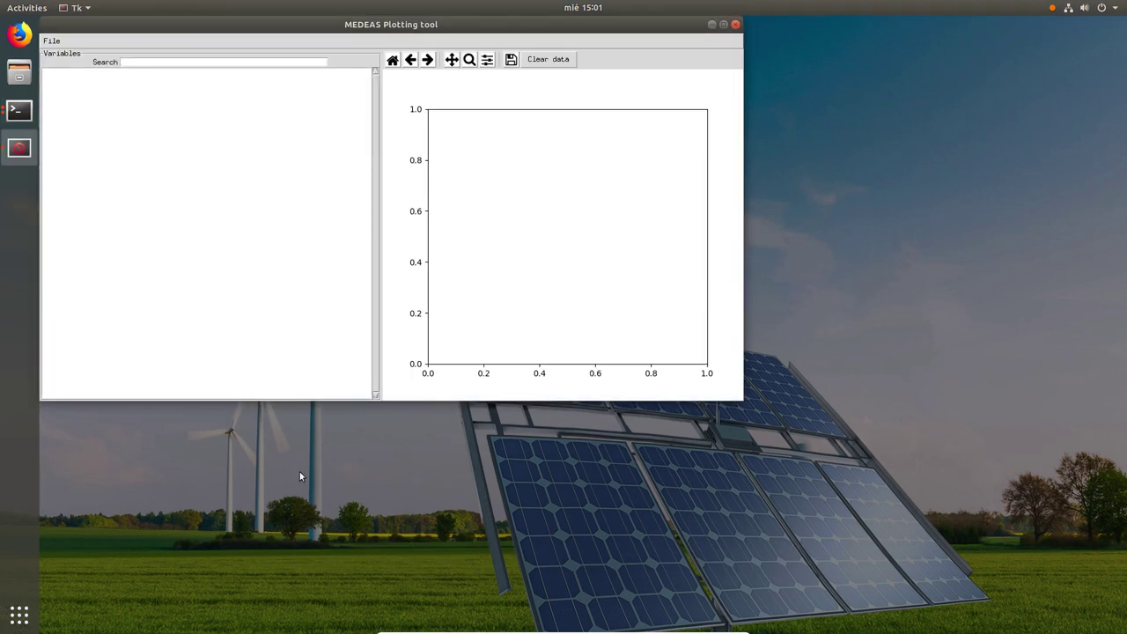
- Load results_BAU2_1995_2030_0.03125.csv from the pymedeas_w folder
left_click(51, 41)
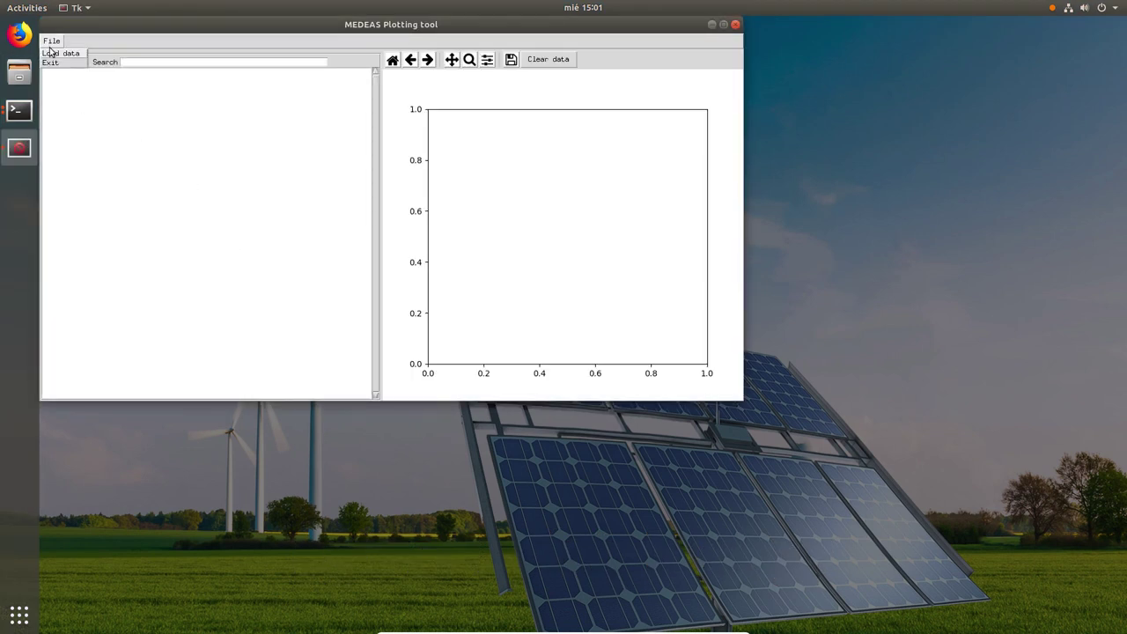
left_click(51, 53)
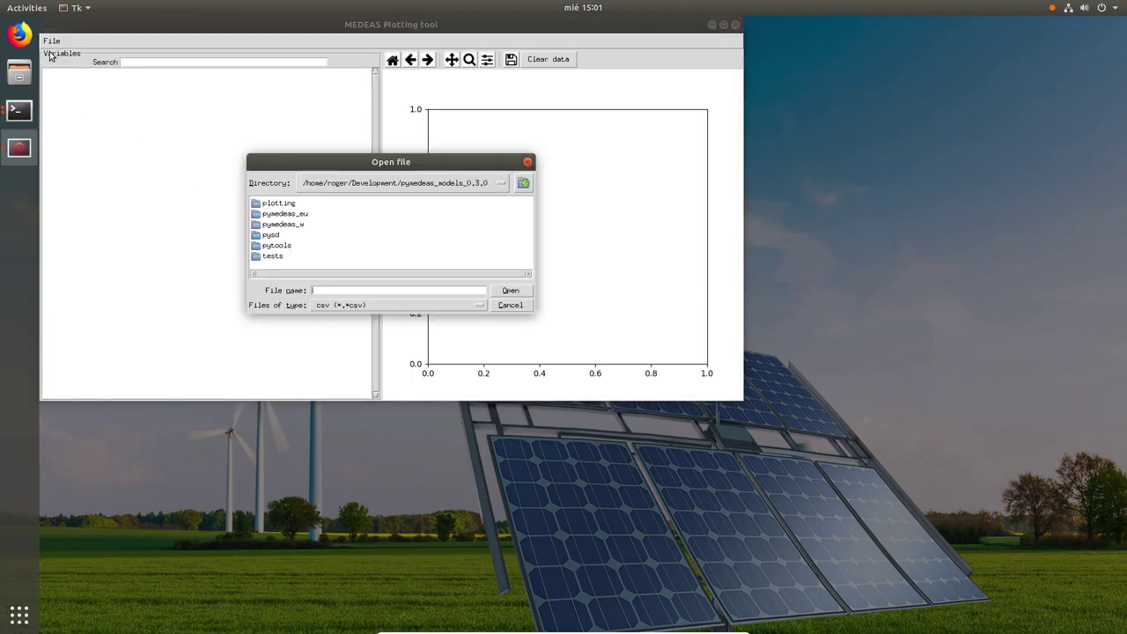
double_click(277, 225)
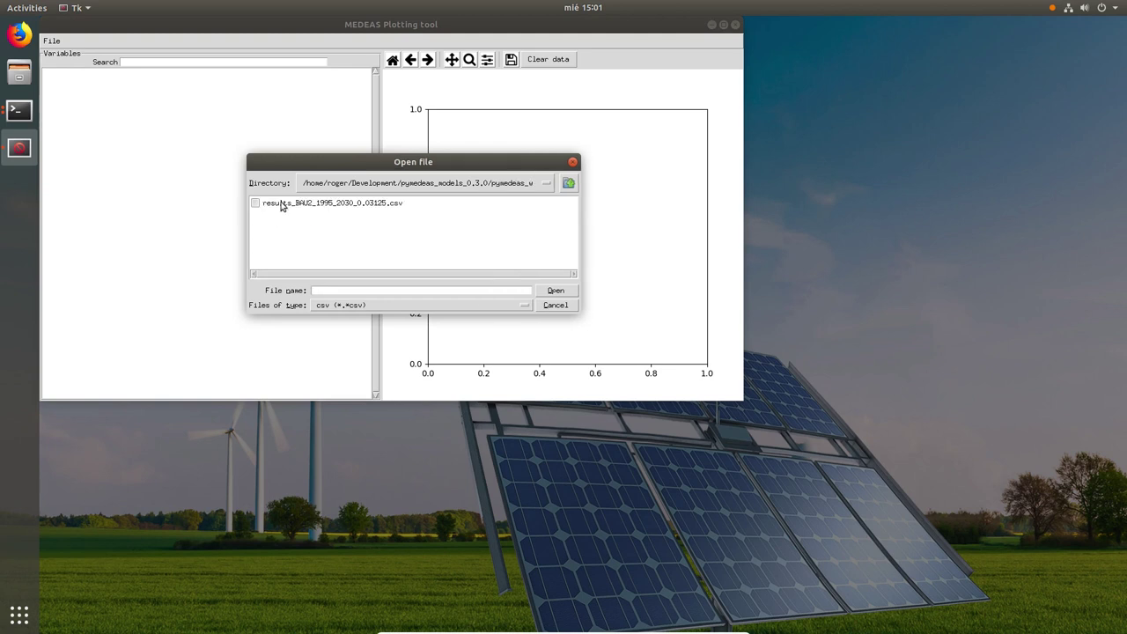
left_click(281, 204)
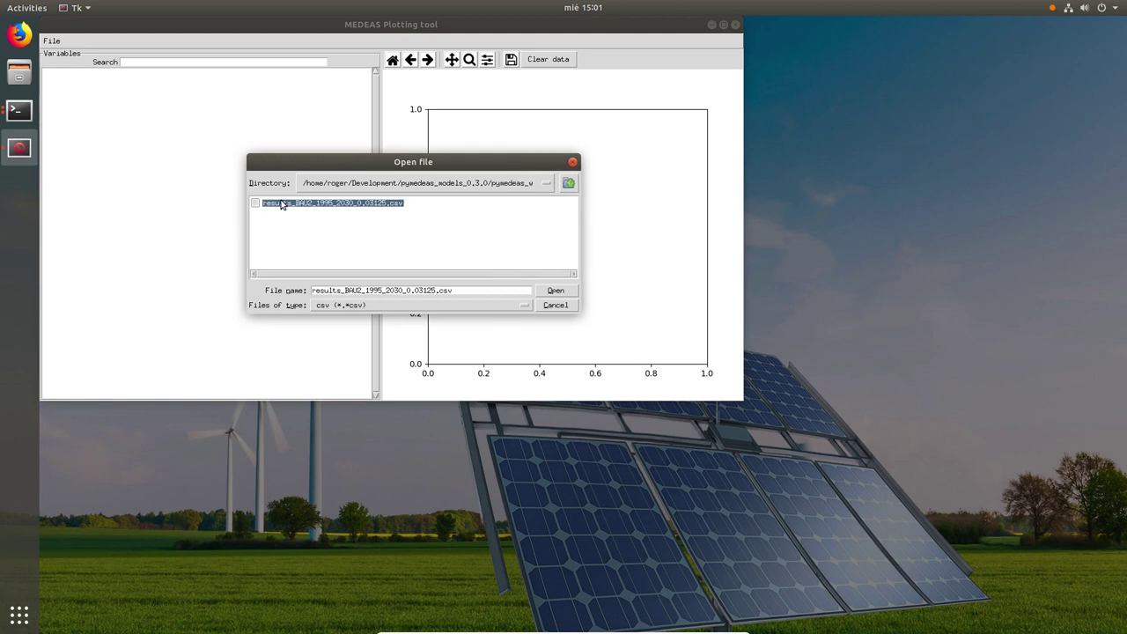
left_click(554, 291)
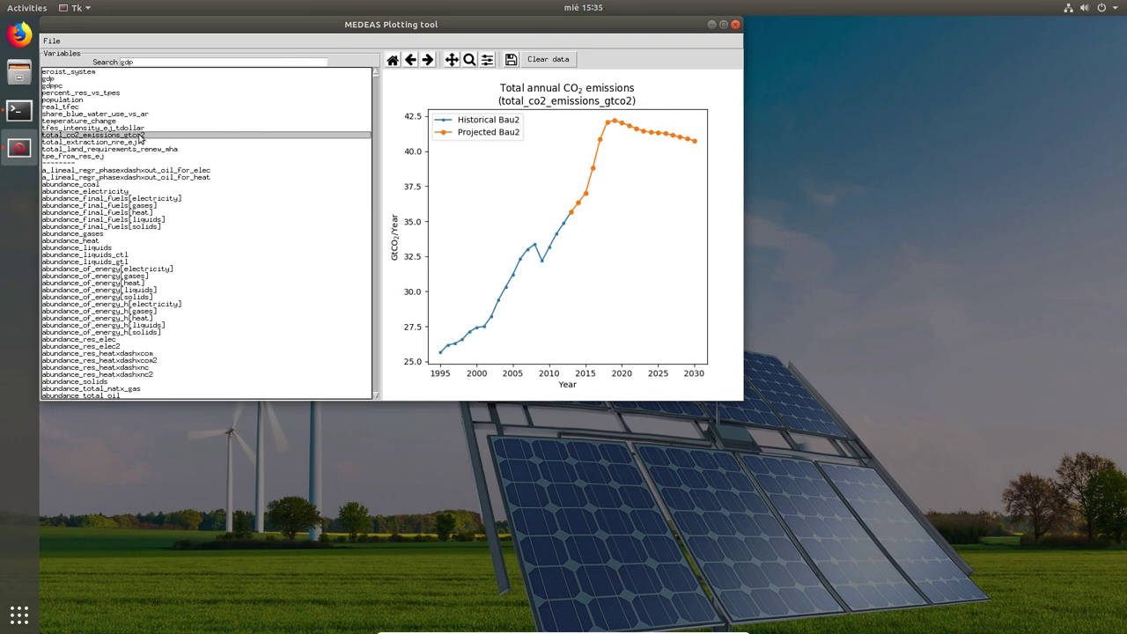
- Open config.ini from Development/pymedeas_models_0.3.0 in the Text Editor
left_click(19, 72)
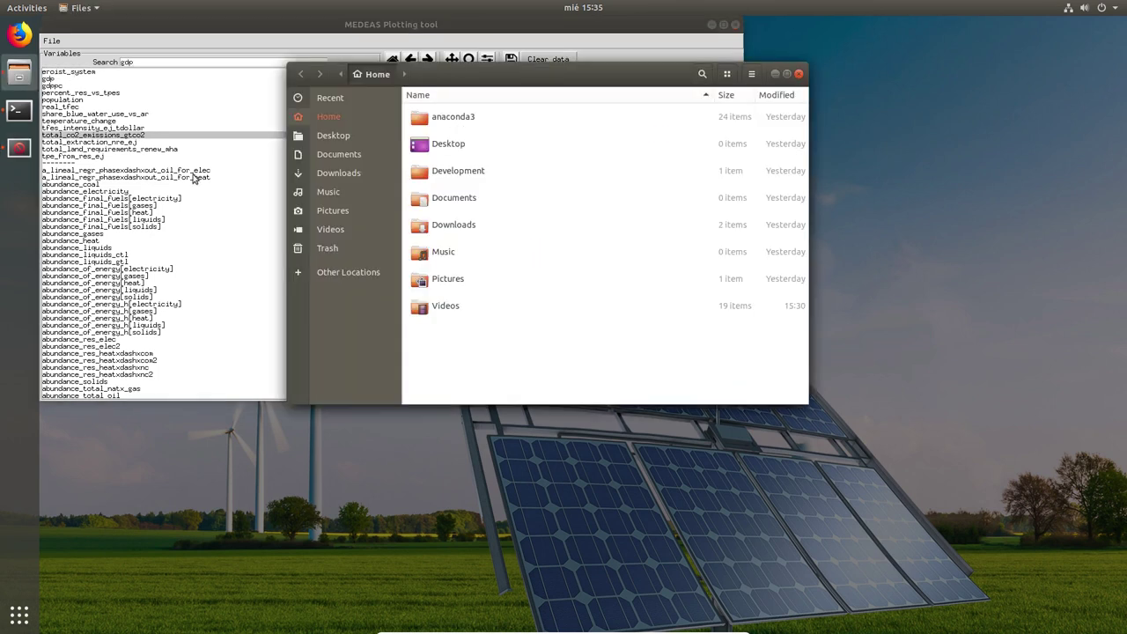
double_click(447, 174)
double_click(464, 126)
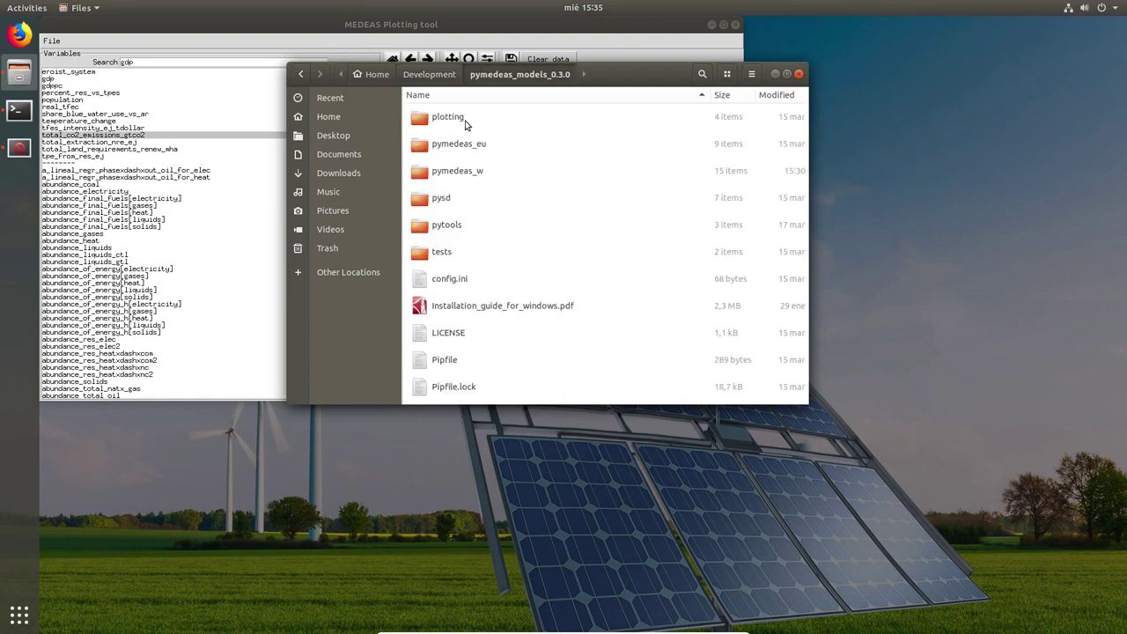
double_click(451, 278)
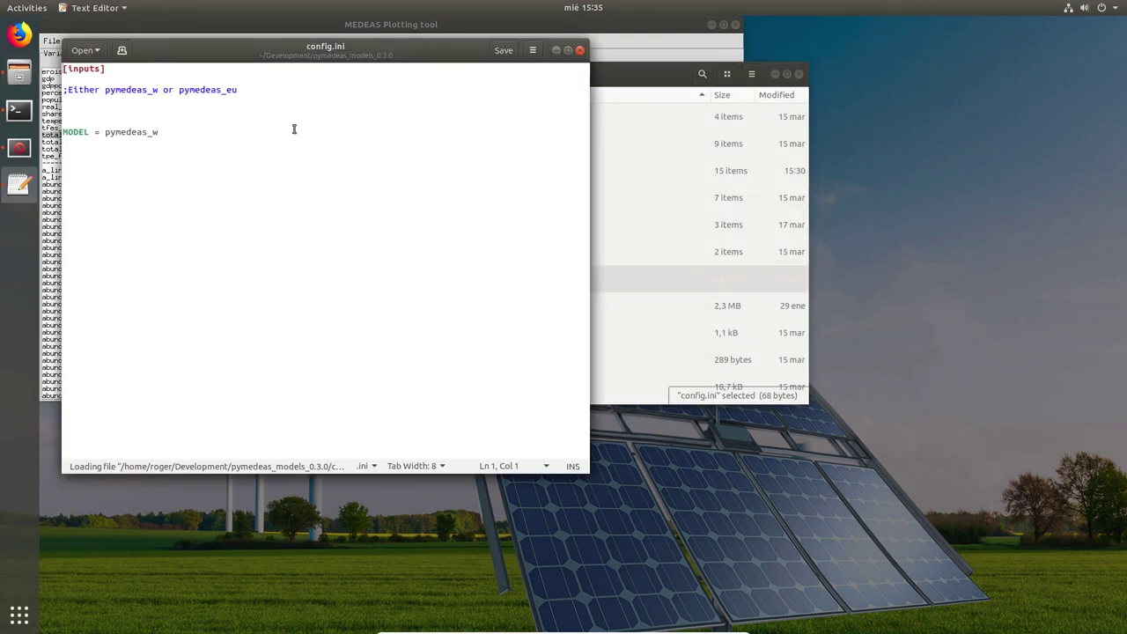
- Change MODEL from pymedeas_w to pymedeas_eu, save, and close the editor
left_click(159, 132)
key("BackSpace")
type("e")
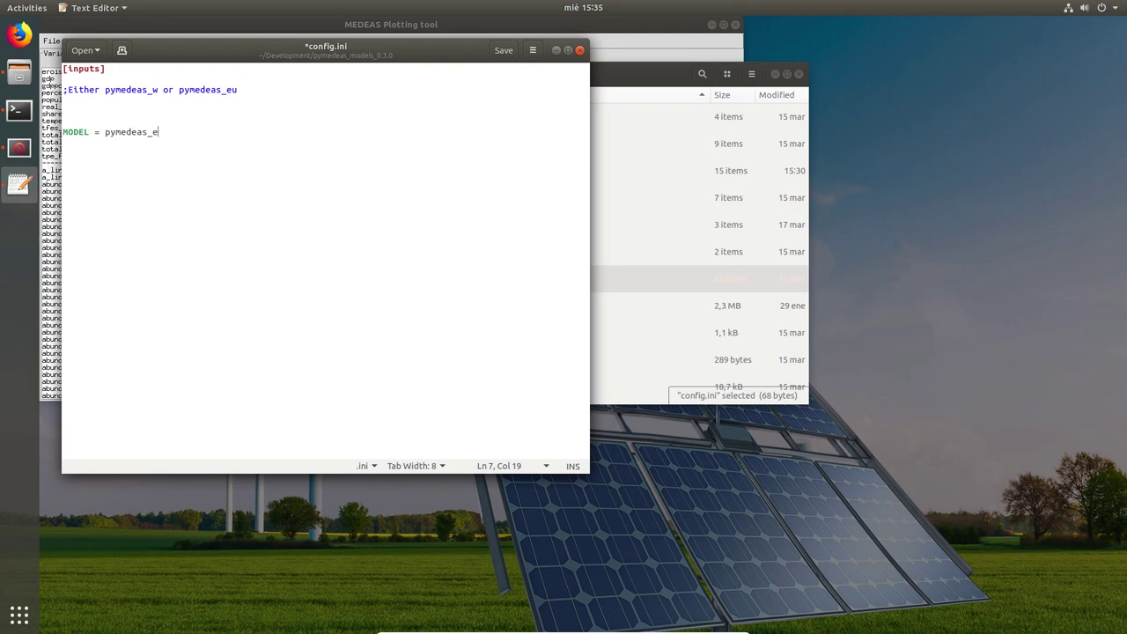
type("u")
key("ctrl+s")
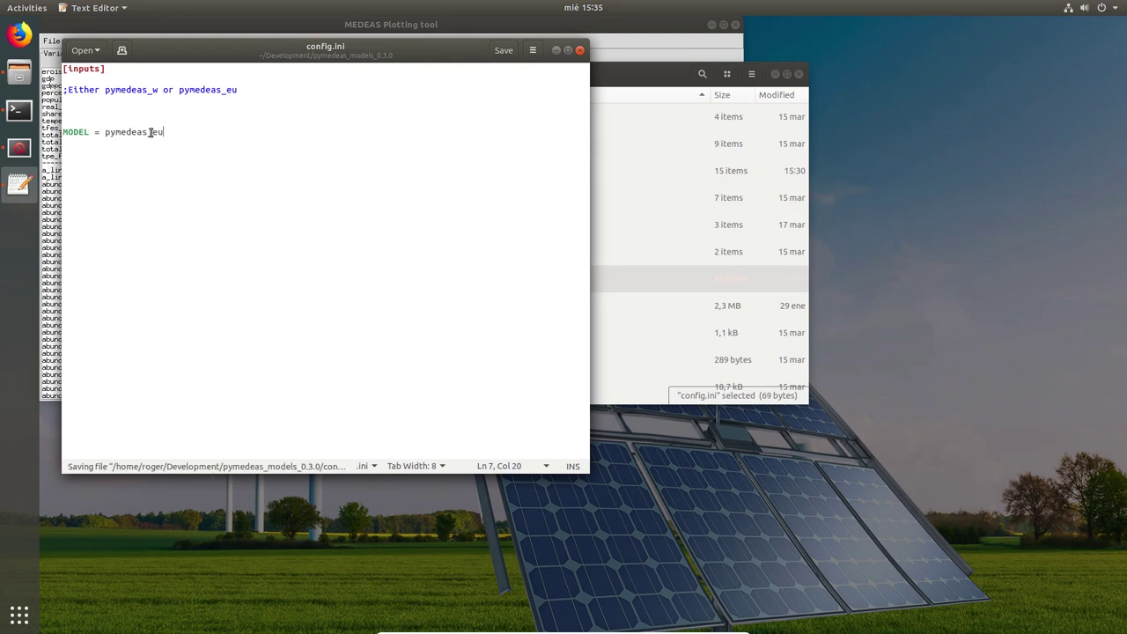
left_click(580, 50)
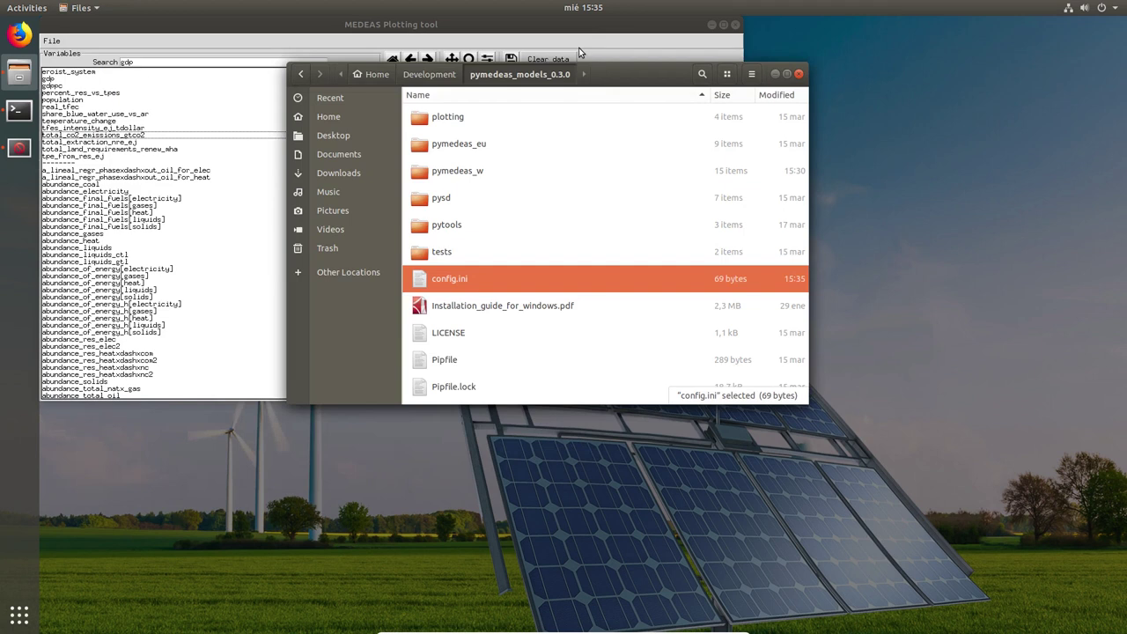